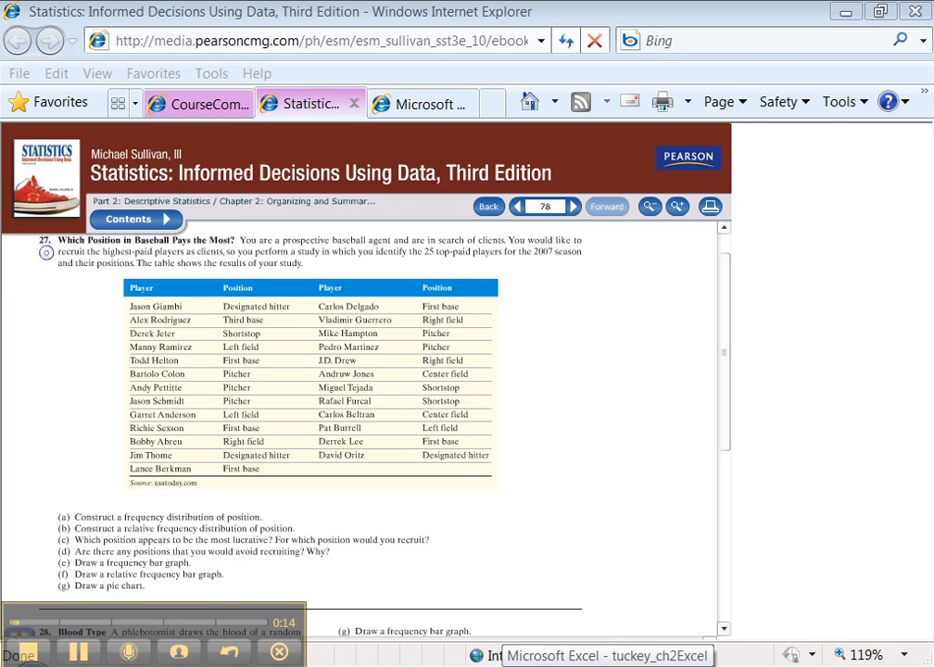
Switch to the tuckey_ch2Excel workbook in Excel and move the frequency bar graph clear of the tables, starting near column K
click(491, 660)
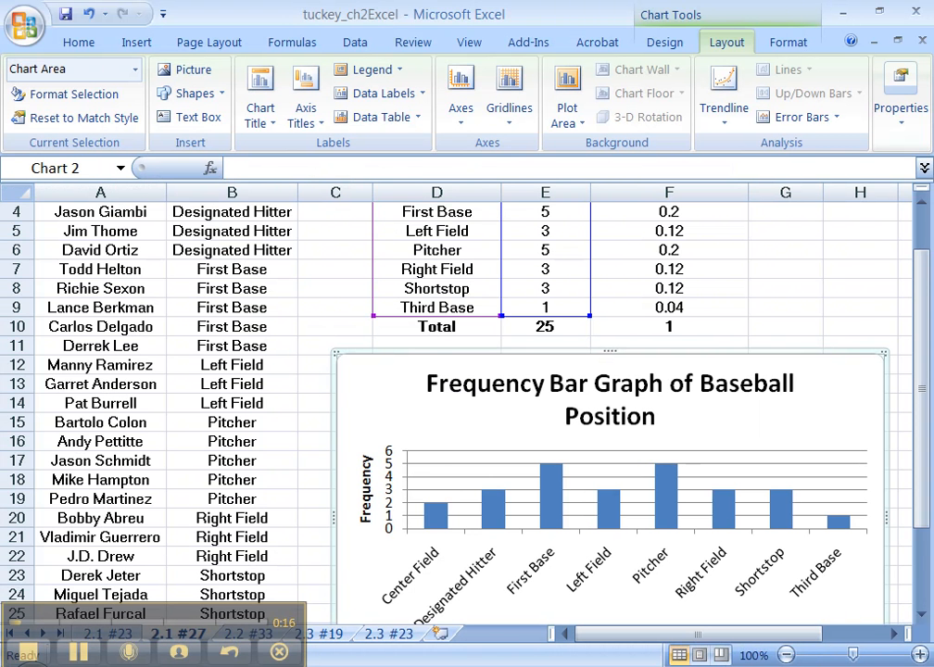
scroll(440, 486, up, 1)
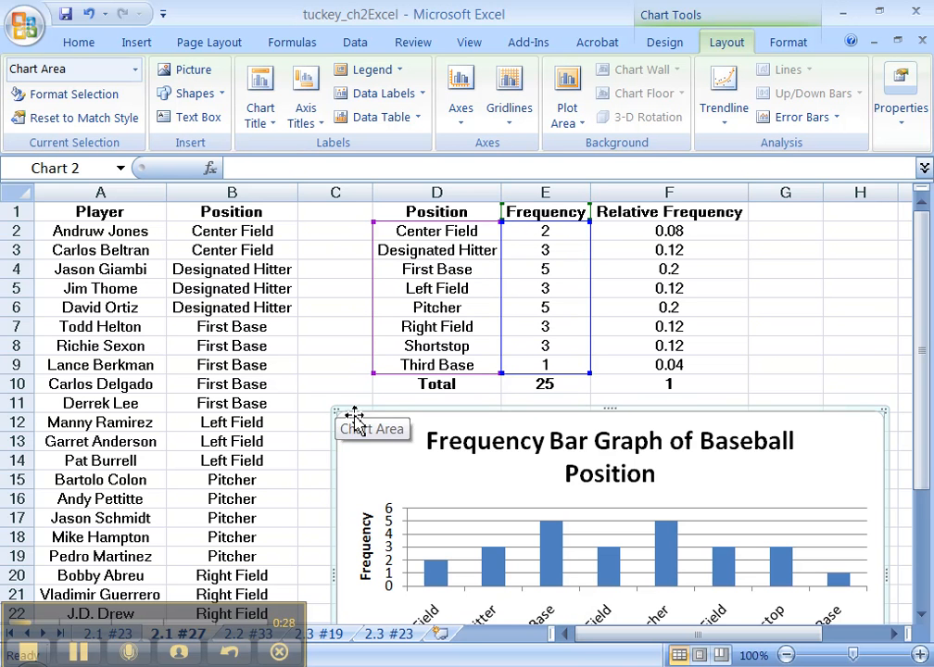
drag(362, 417, 792, 261)
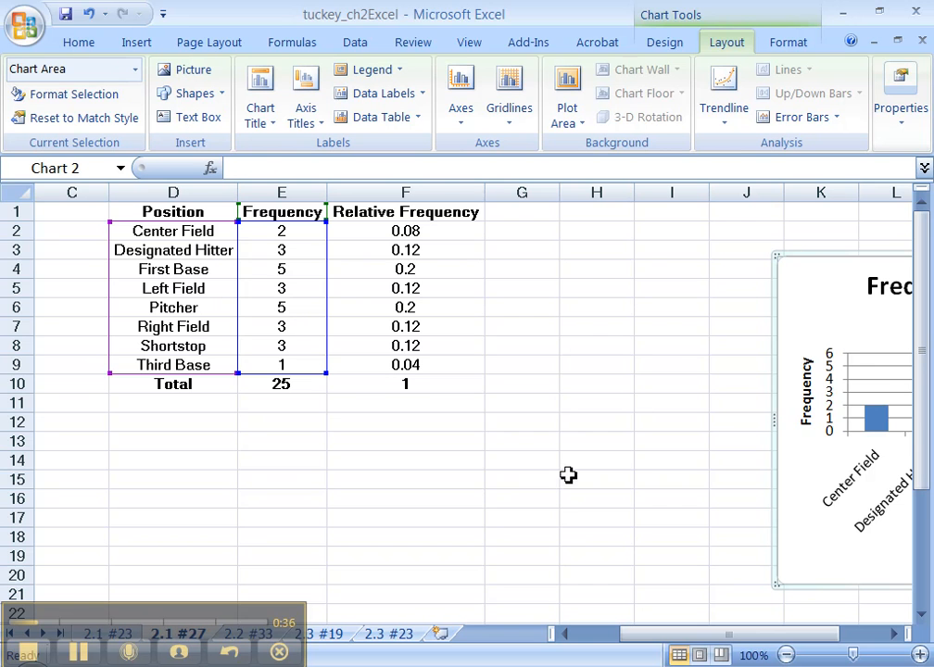
click(586, 540)
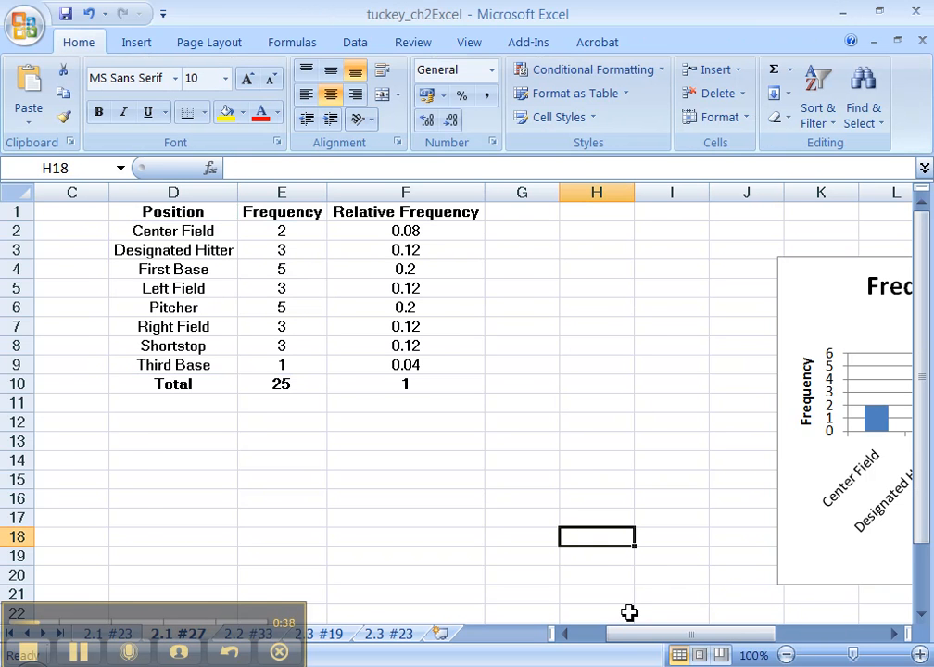
drag(629, 636, 568, 636)
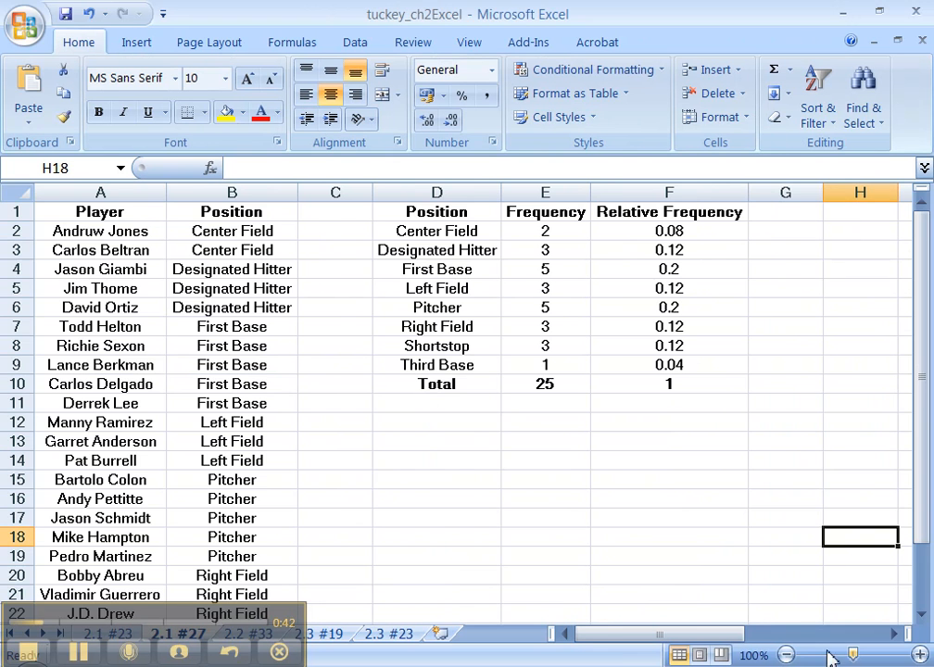
drag(851, 658, 834, 657)
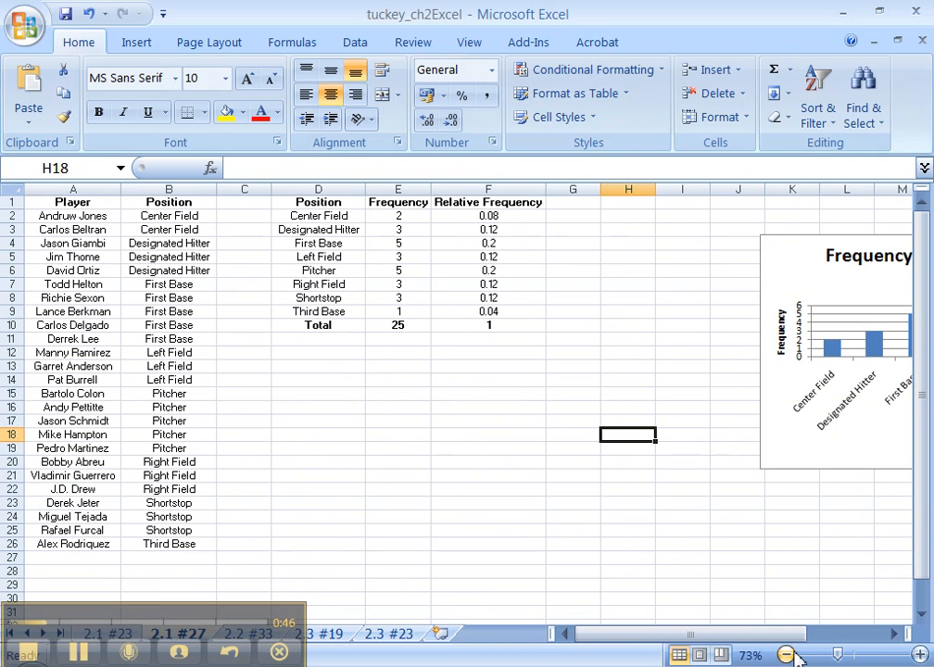
drag(842, 657, 854, 657)
click(585, 464)
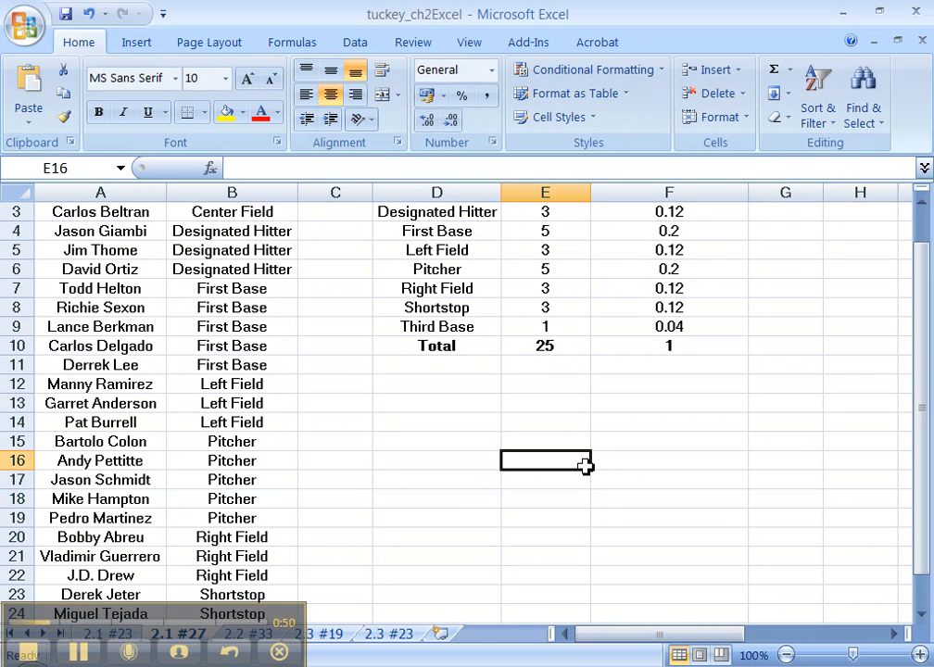
scroll(587, 468, up, 1)
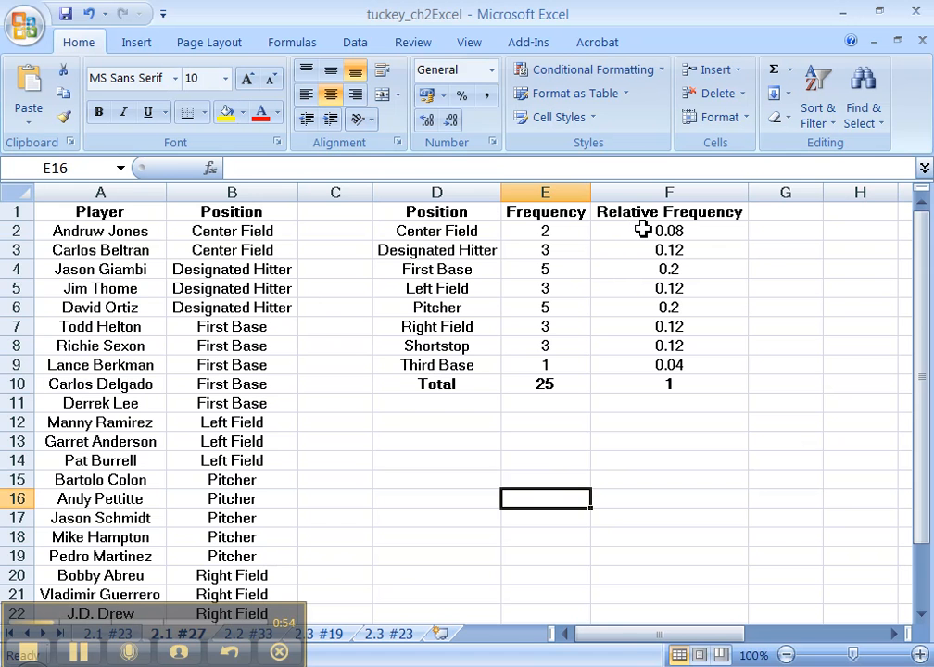
Insert a 2-D clustered column chart of the relative frequencies in F2:F9 and delete its legend
drag(643, 231, 639, 362)
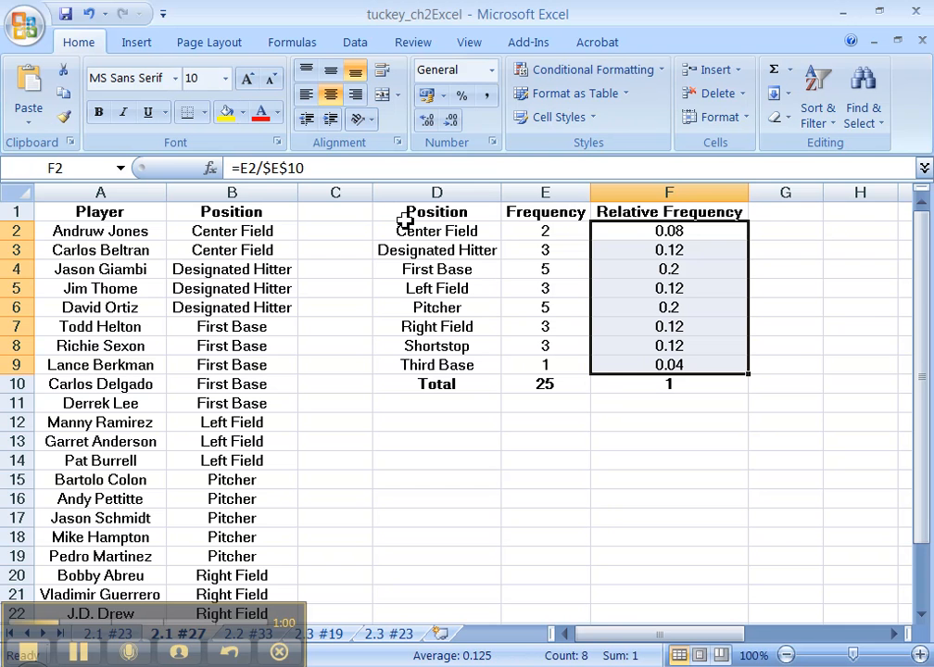
click(137, 45)
click(273, 91)
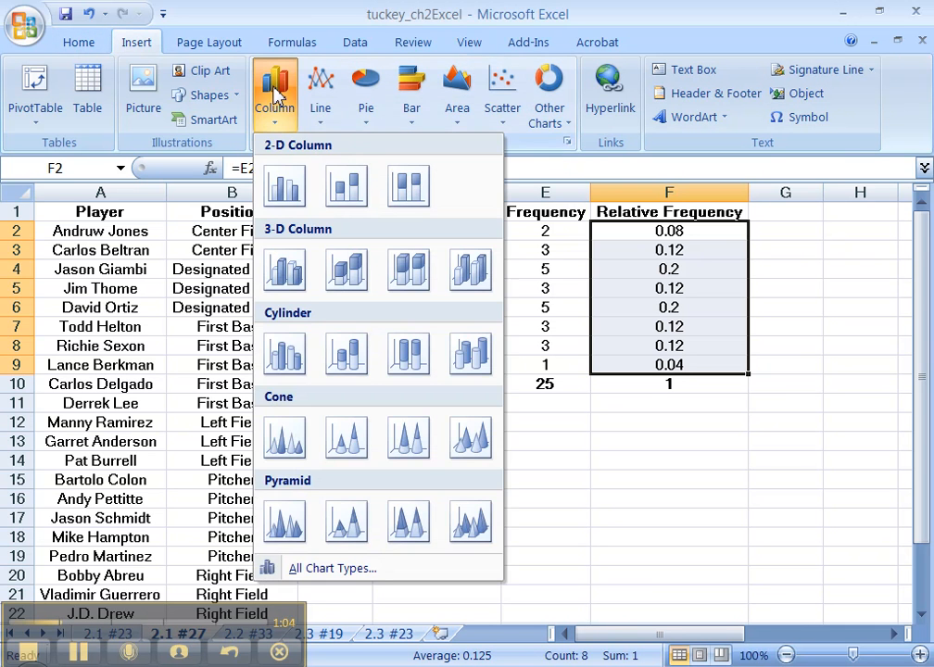
click(283, 183)
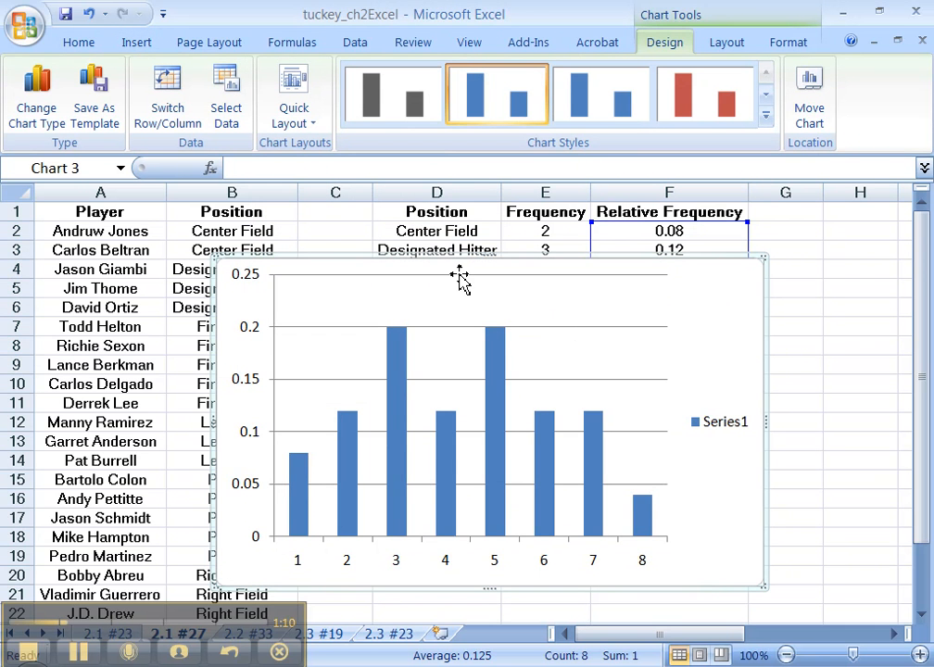
click(715, 428)
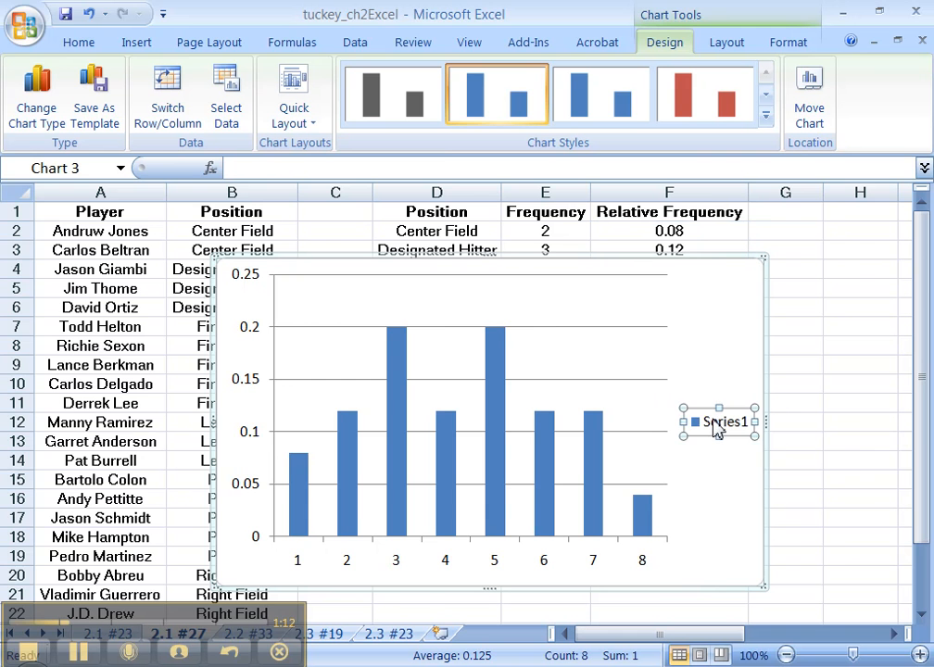
key(Delete)
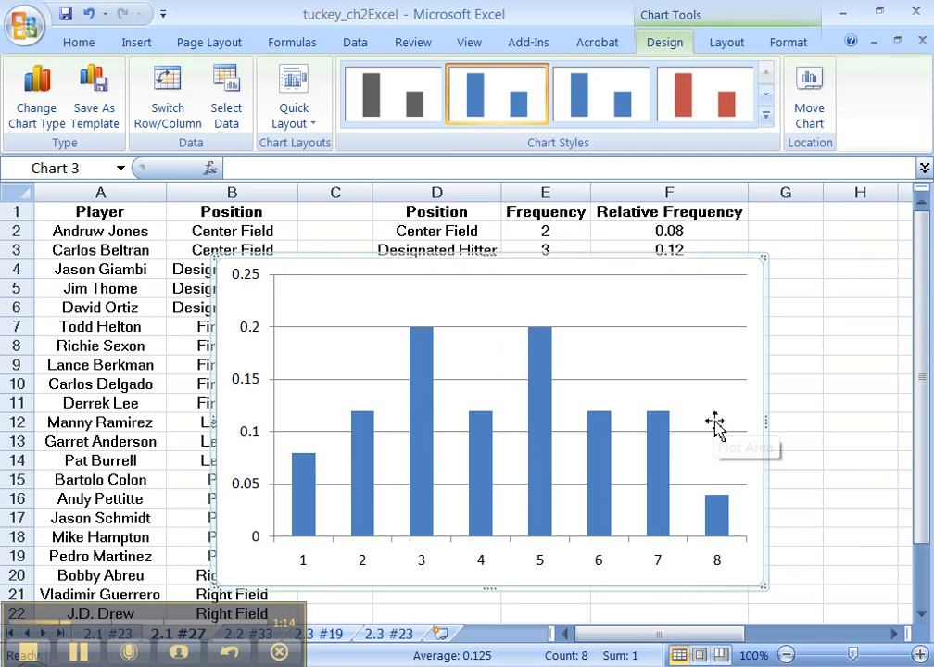
Move the new relative frequency chart below the frequency table, starting near row 12
click(422, 562)
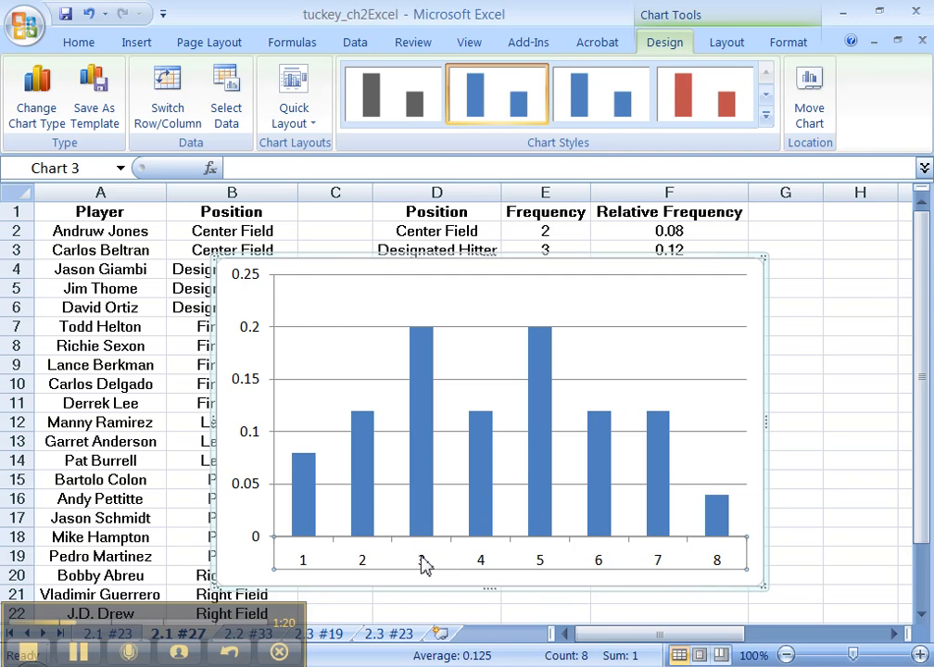
click(343, 261)
drag(343, 261, 404, 418)
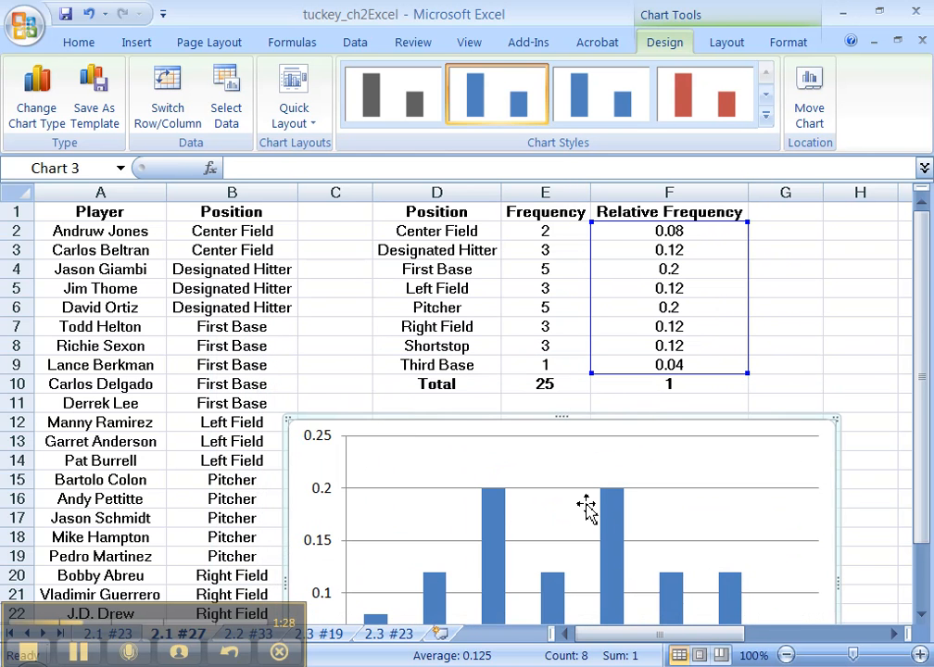
scroll(621, 564, down, 2)
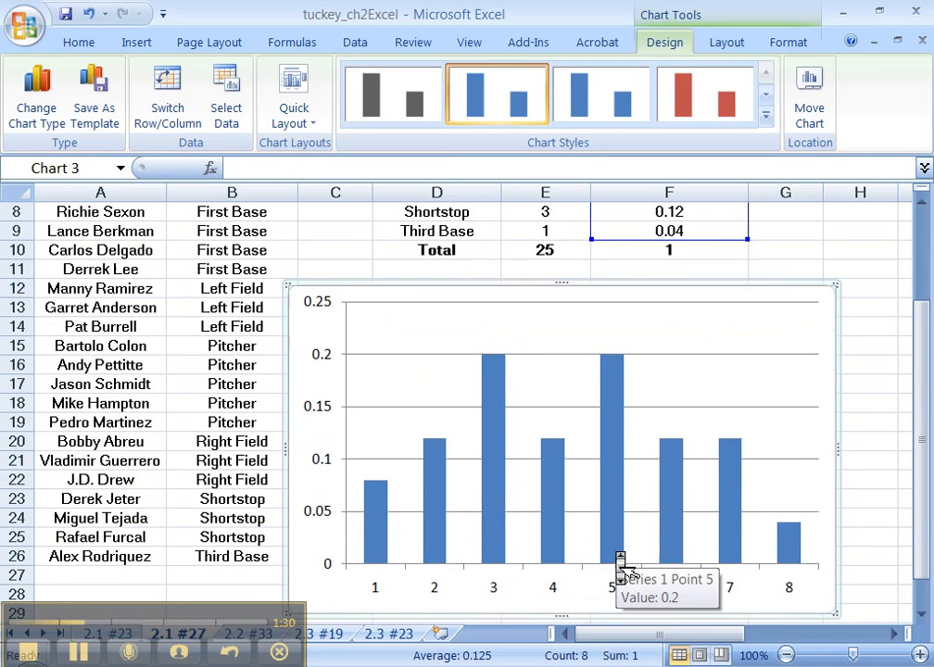
scroll(621, 564, down, 1)
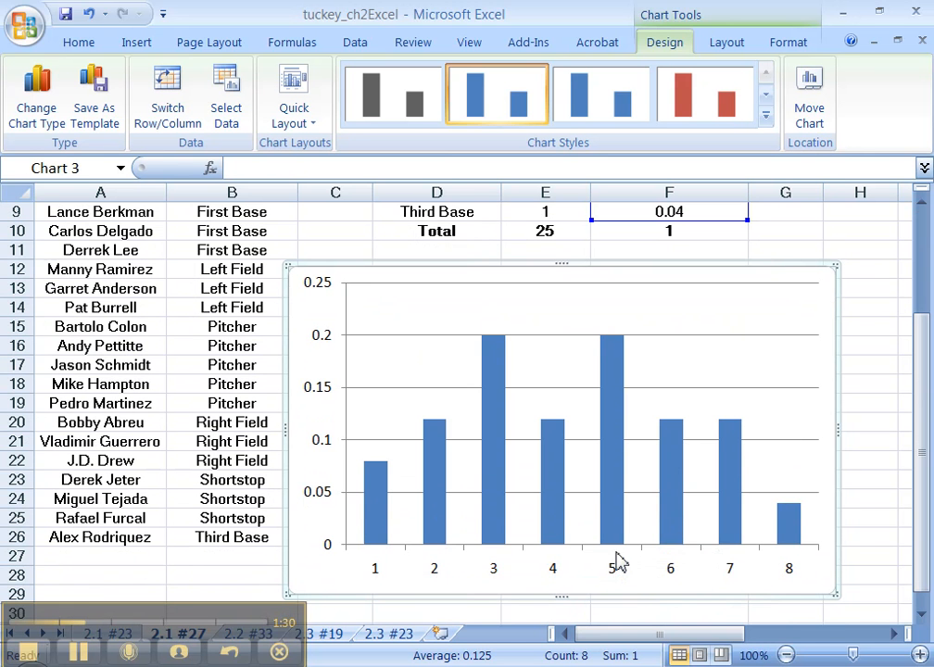
Open the new chart's horizontal category label range for editing, keeping the position names in column D uncovered
right_click(558, 576)
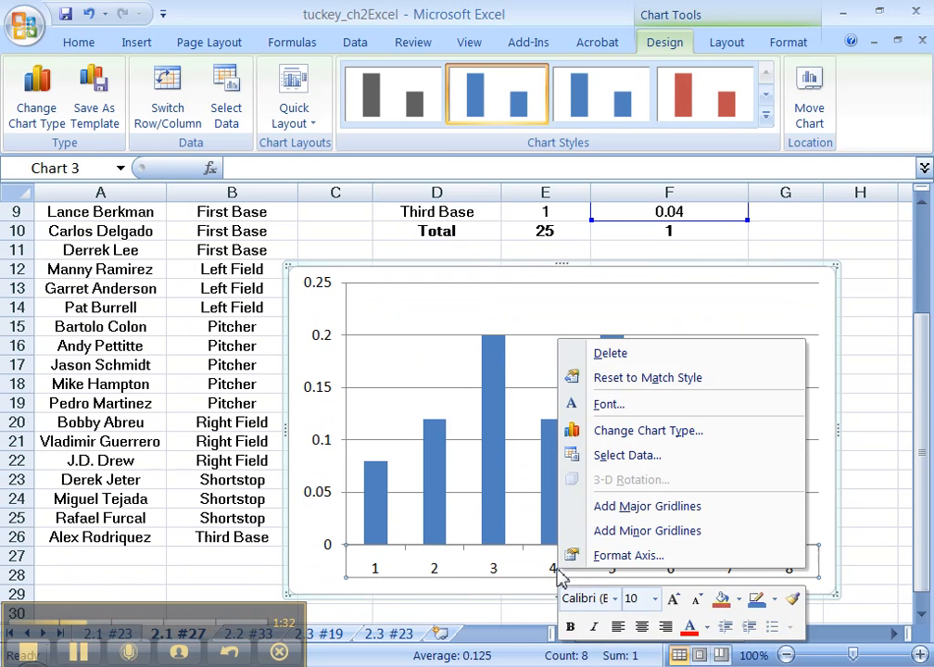
click(619, 455)
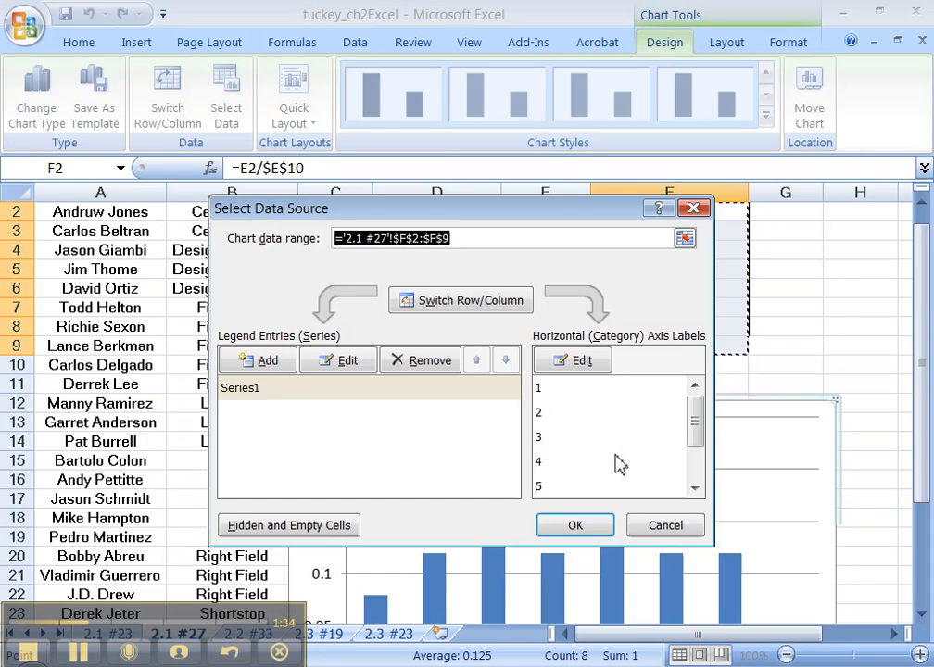
click(572, 362)
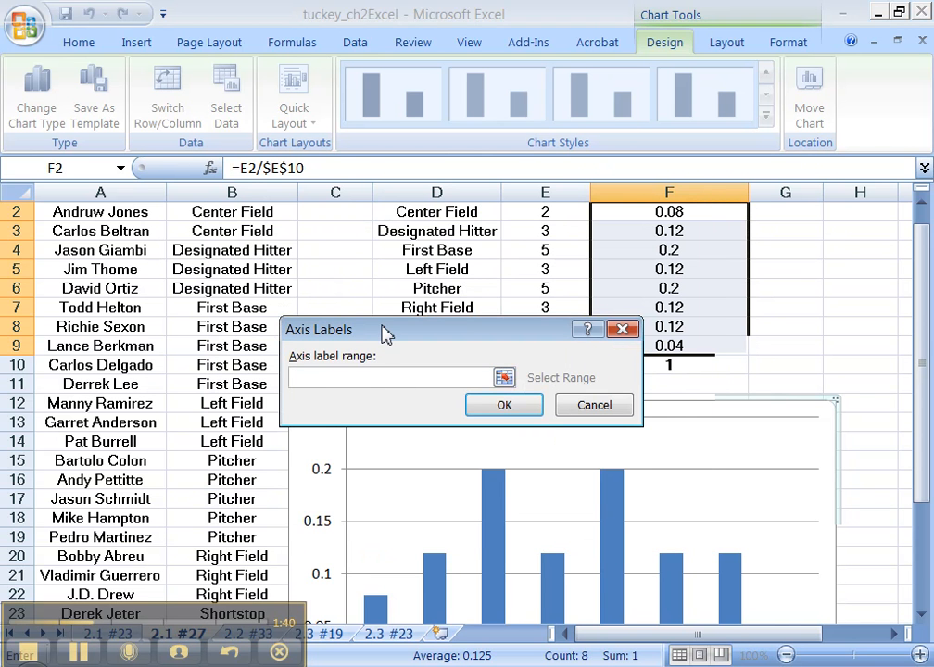
drag(386, 332, 384, 396)
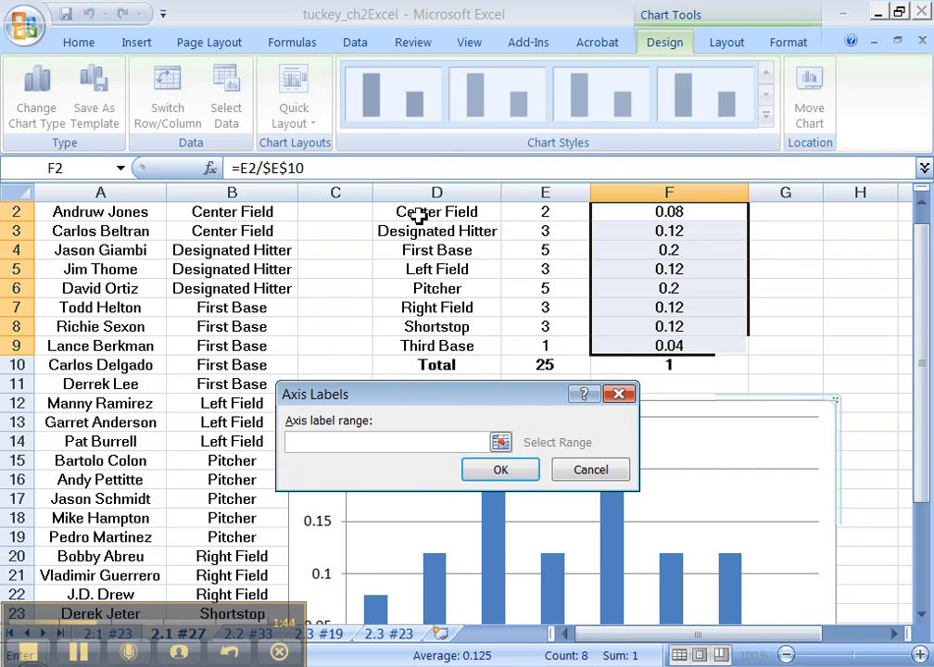
Try to set the axis label range by entering D2:D9 as text, and clear that entry
text(D2:D9)
key(Return)
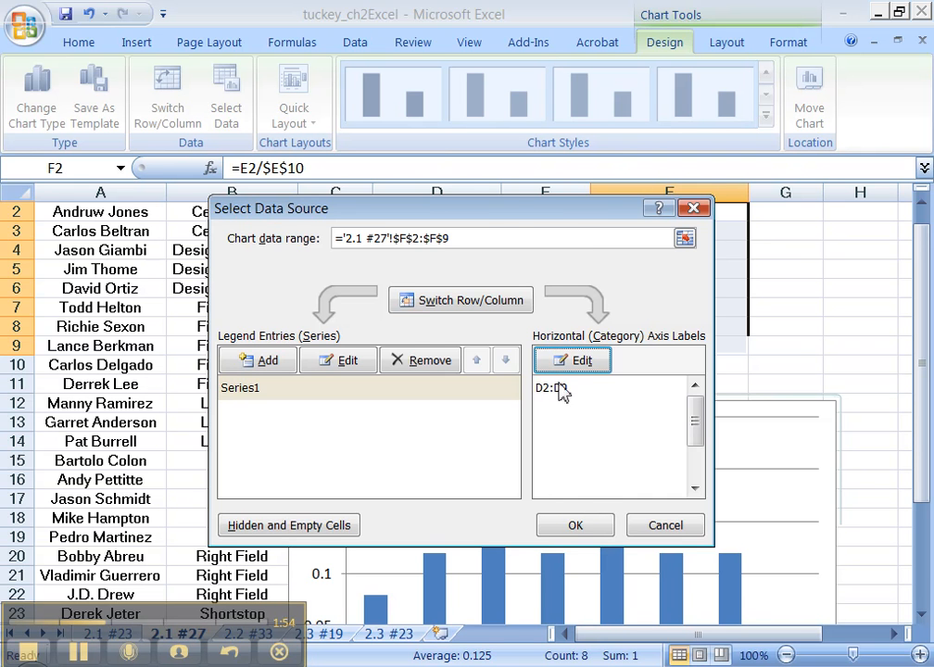
click(573, 361)
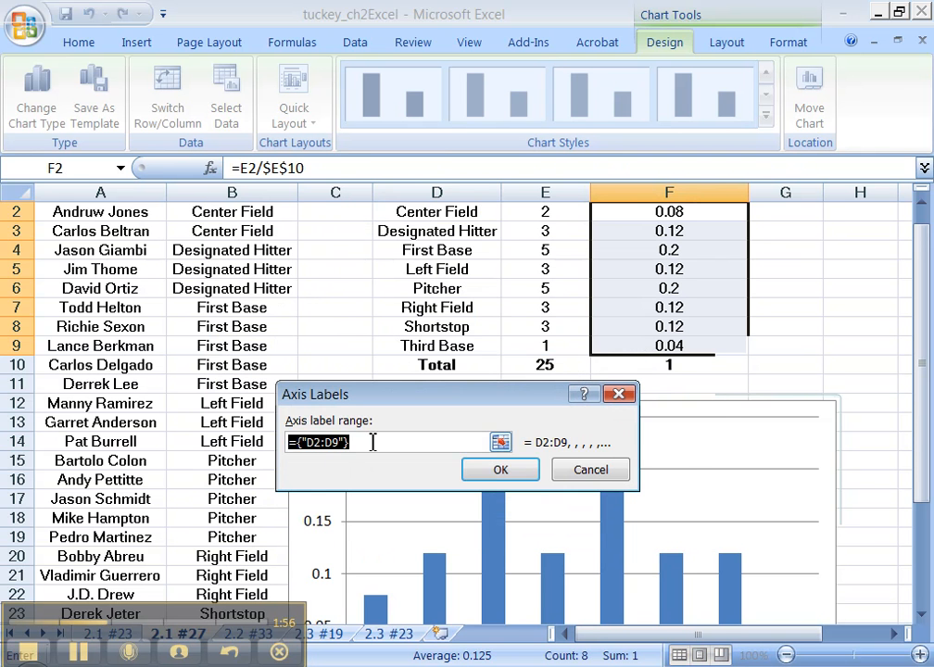
key(BackSpace)
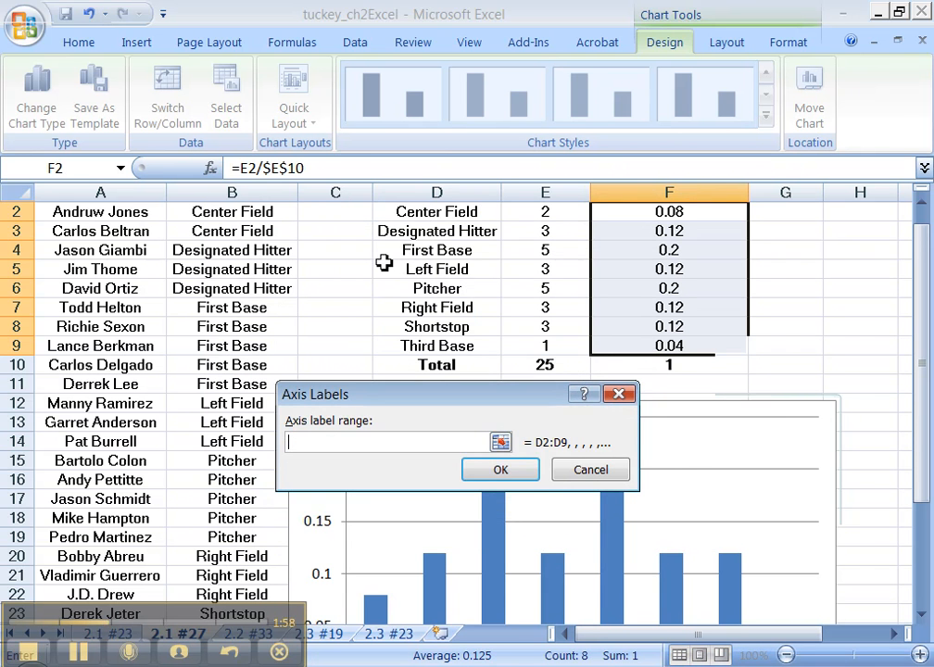
Set the chart's category labels to the position names in worksheet cells D2:D9 and apply the data source
drag(427, 215, 413, 341)
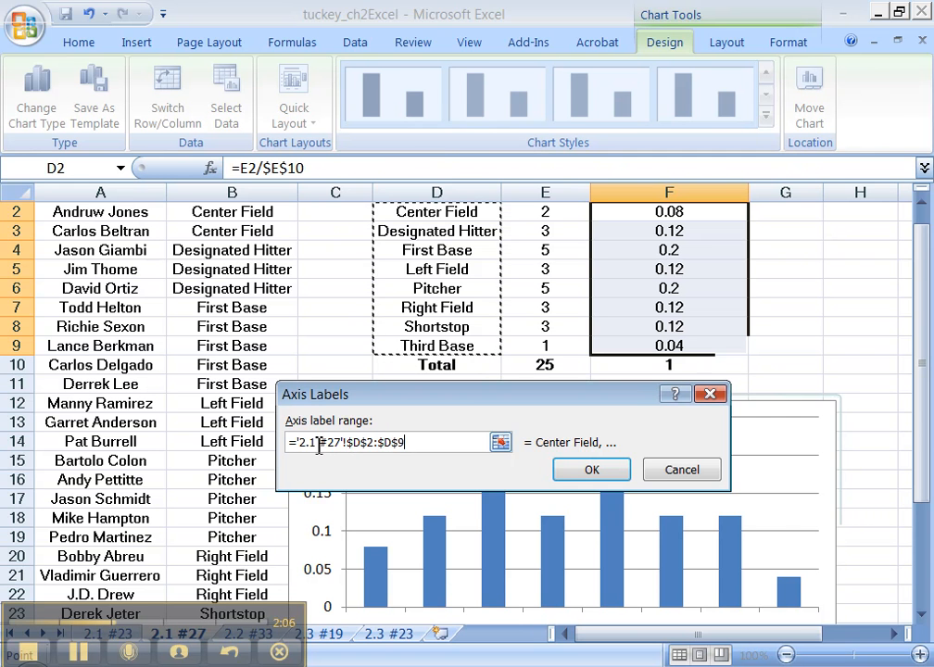
click(592, 471)
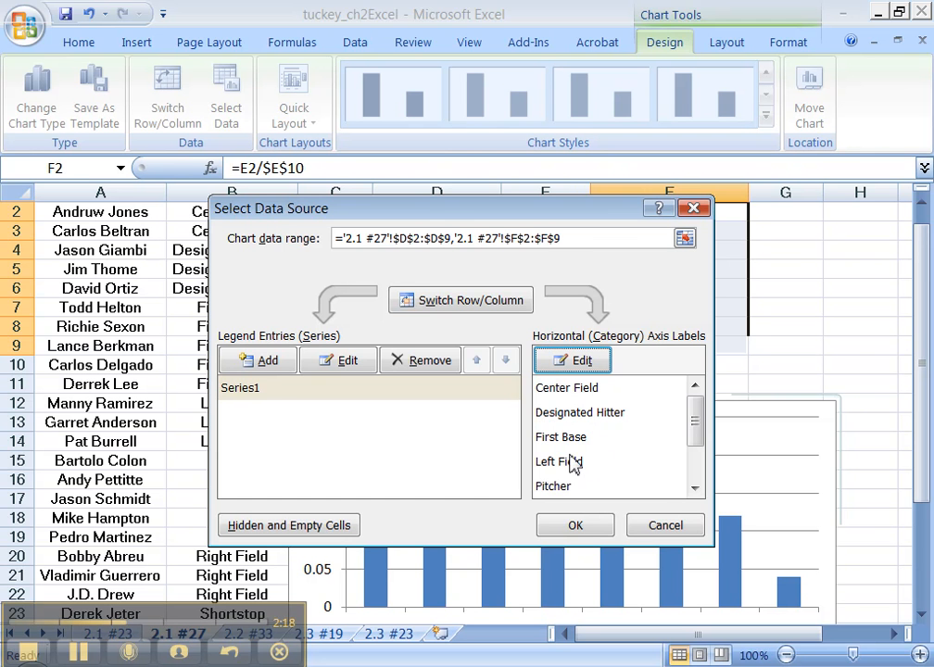
click(564, 528)
Add a title above the chart reading "Relative Frequency Bar Graph of Baseball Player Position"
scroll(710, 473, down, 2)
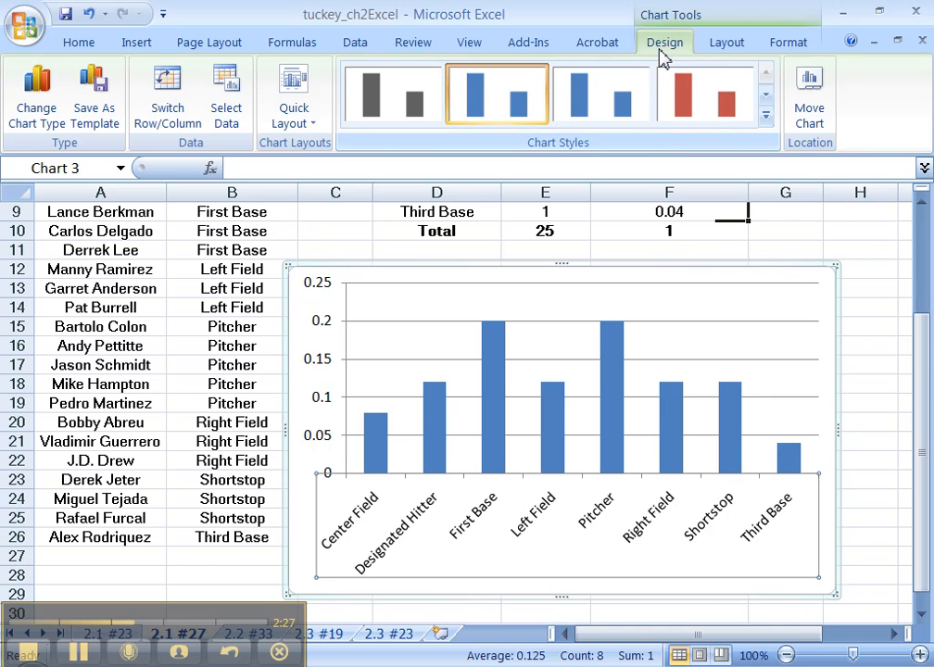
click(725, 44)
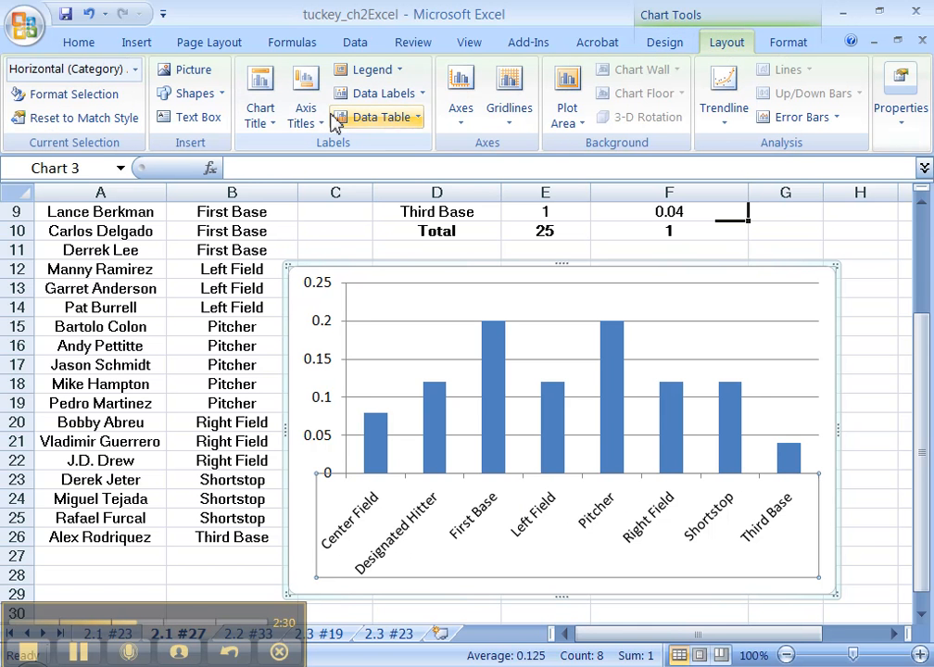
click(260, 98)
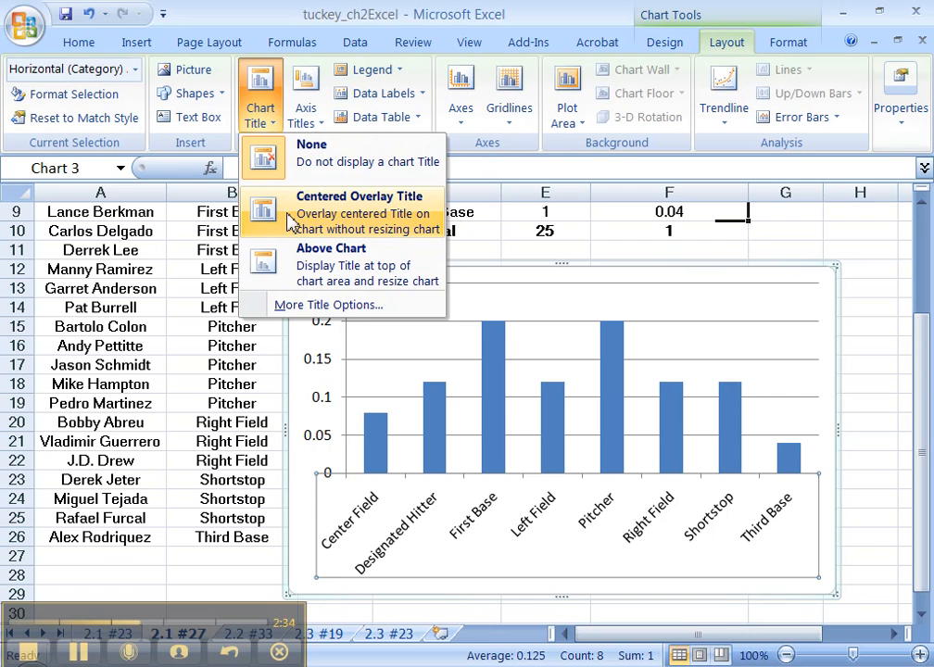
click(297, 281)
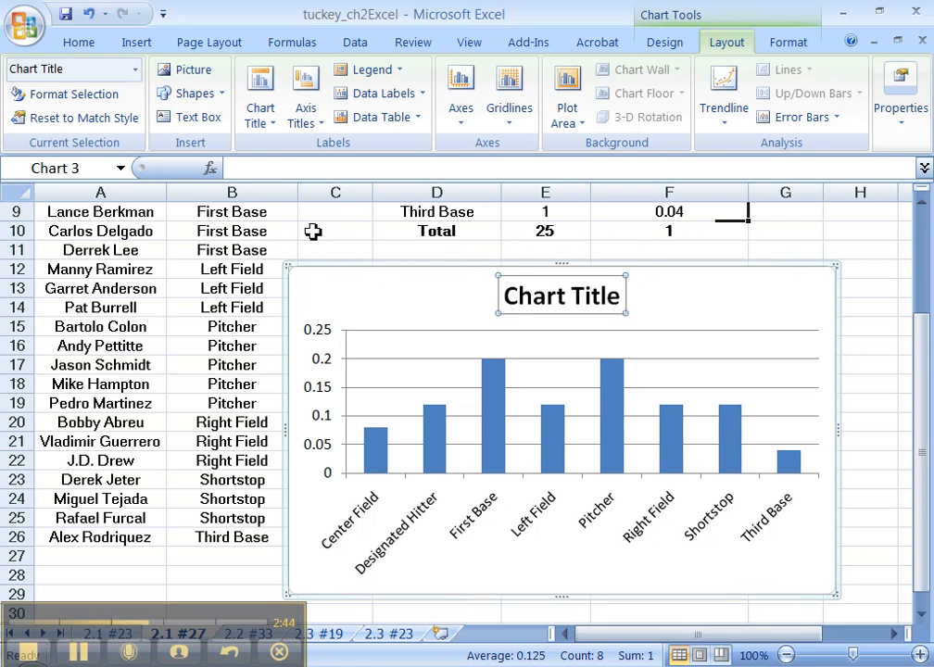
text(R)
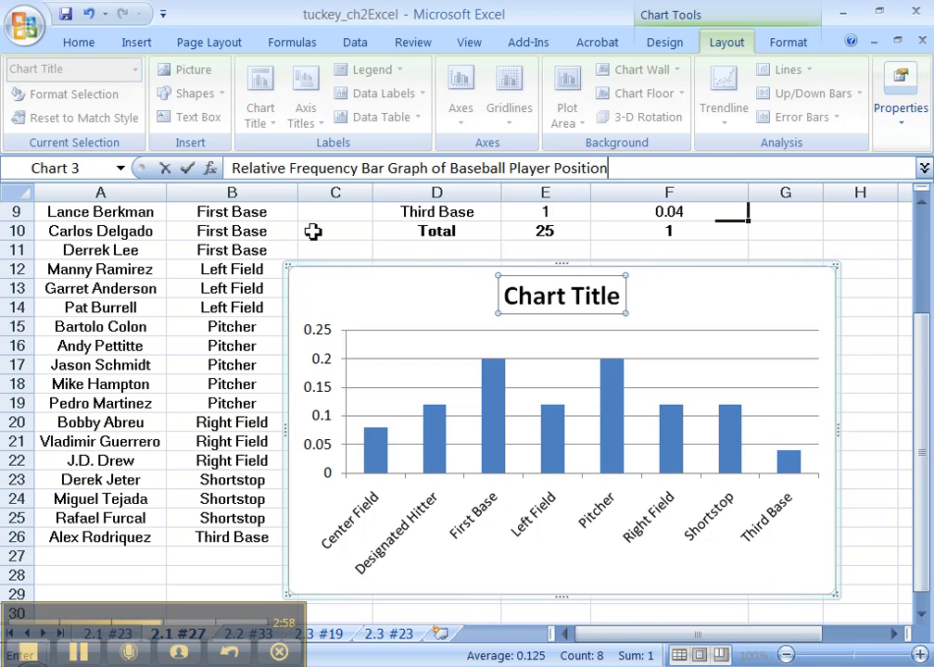
key(Return)
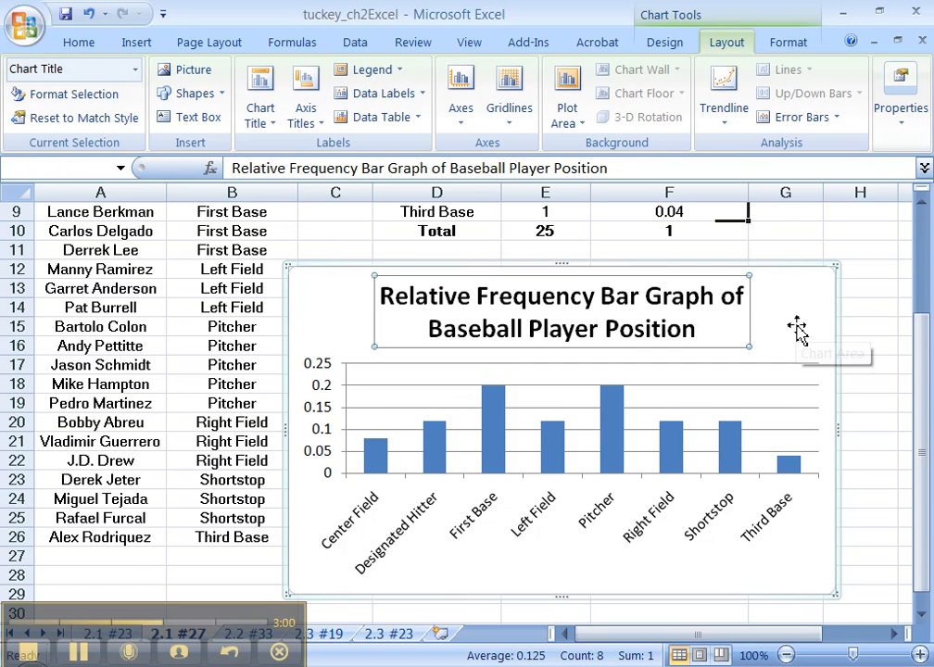
Add a rotated title reading "Relative Frequency" to the chart's primary vertical axis
click(307, 122)
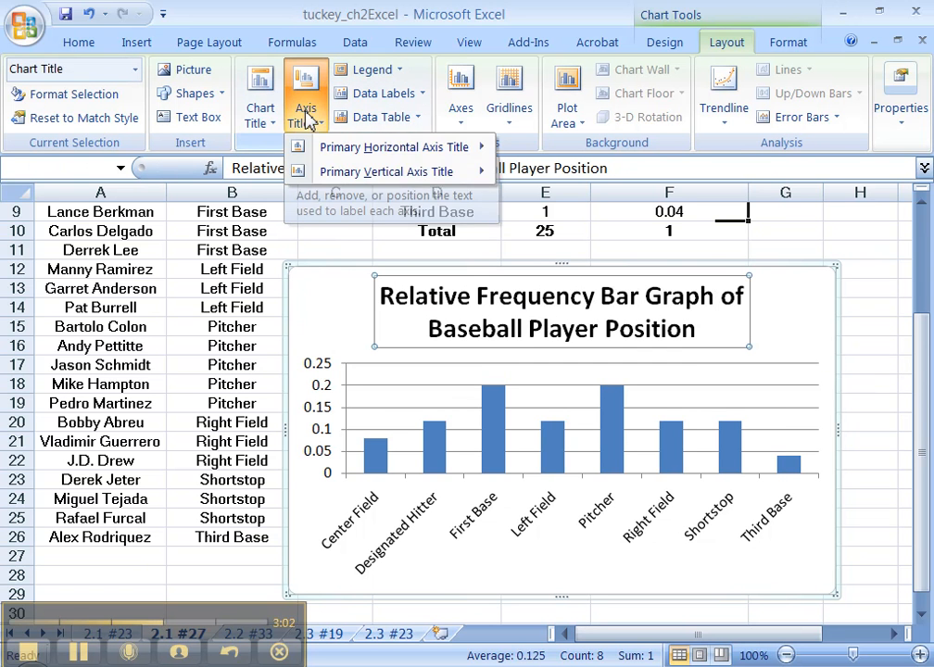
mouse_move(319, 156)
mouse_move(468, 176)
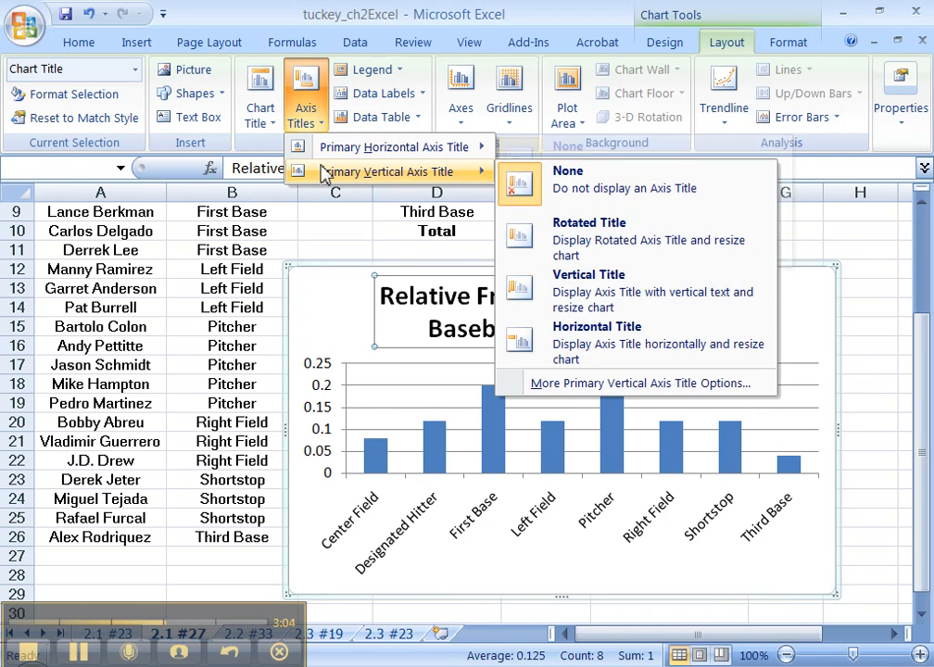
click(578, 237)
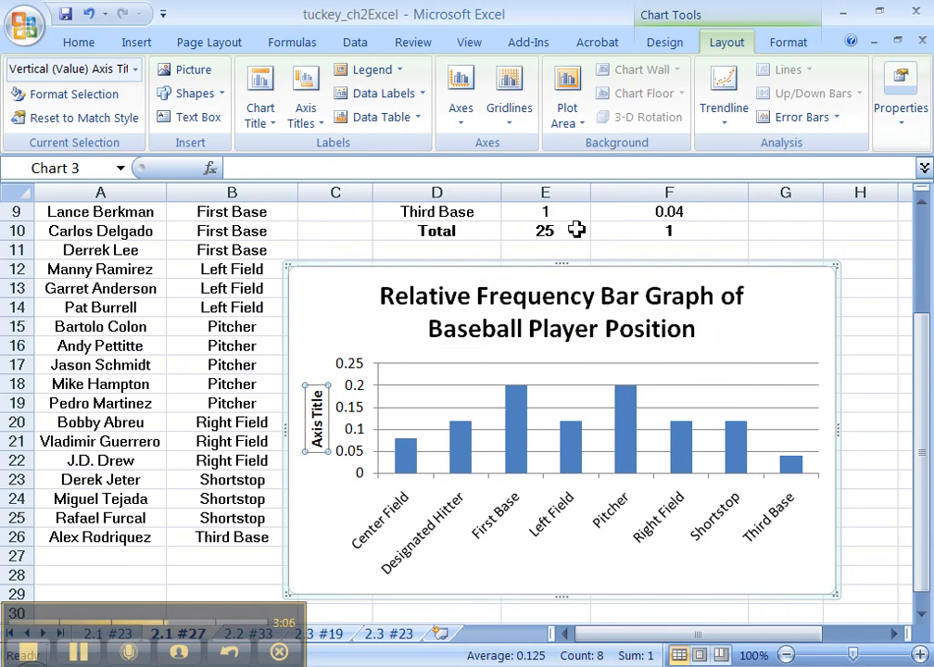
text(Relative Frequency)
key(Return)
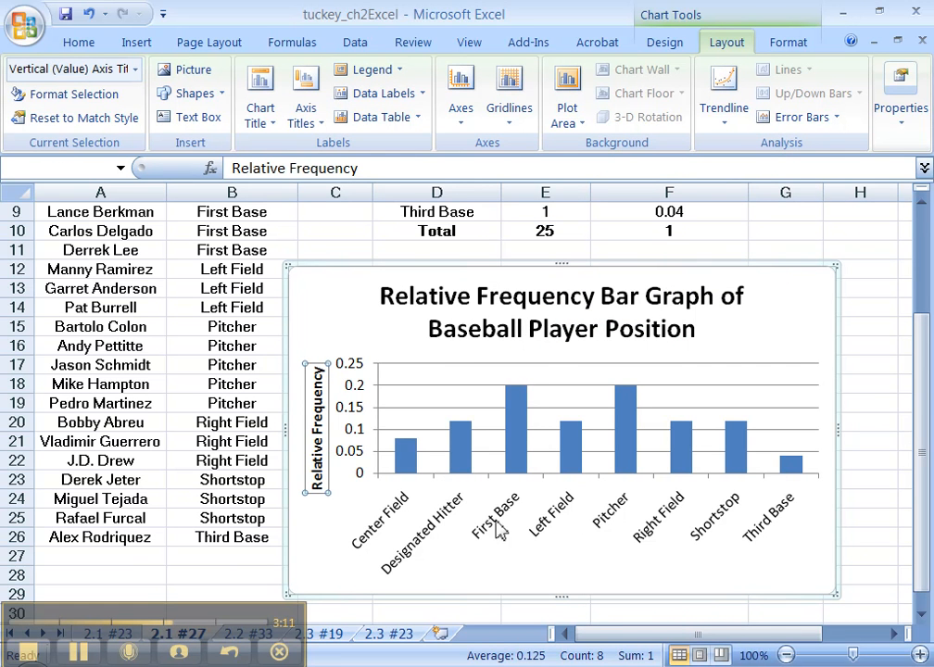
Add a title below the chart's primary horizontal axis reading "Baseball Player Position"
click(307, 109)
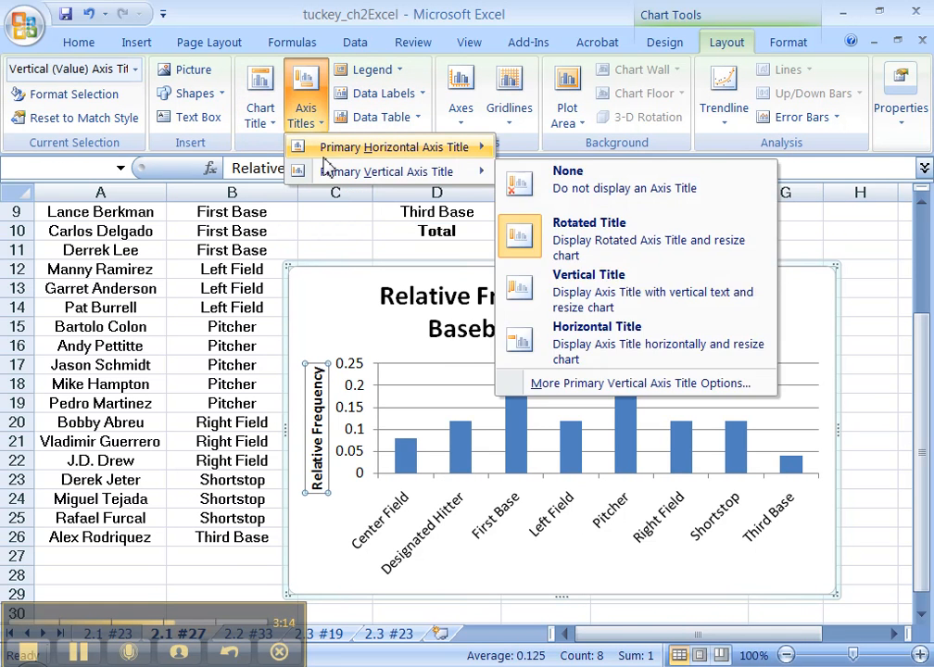
click(545, 195)
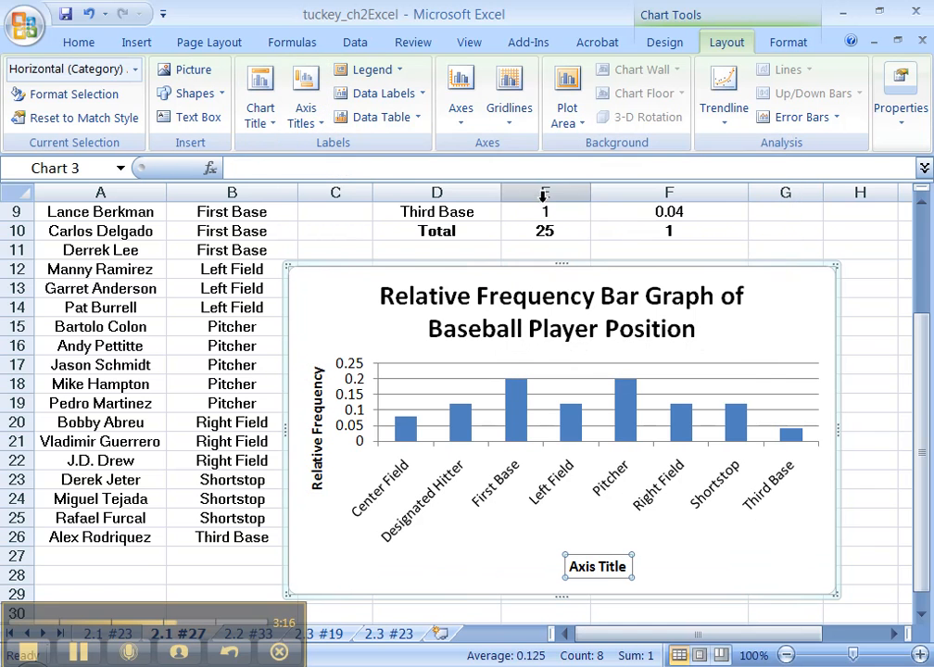
text(B)
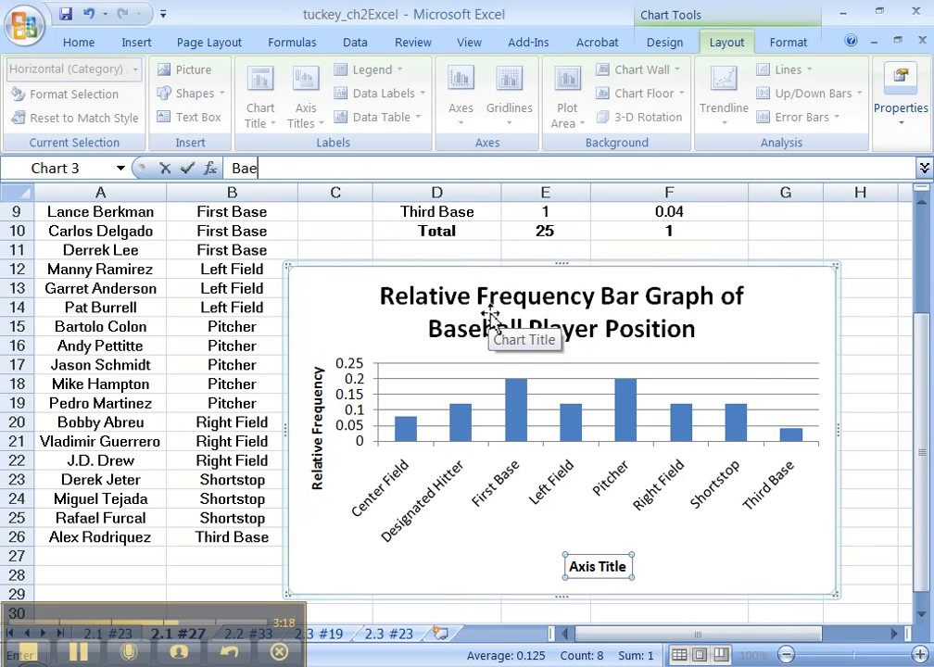
text(aseball Player Position)
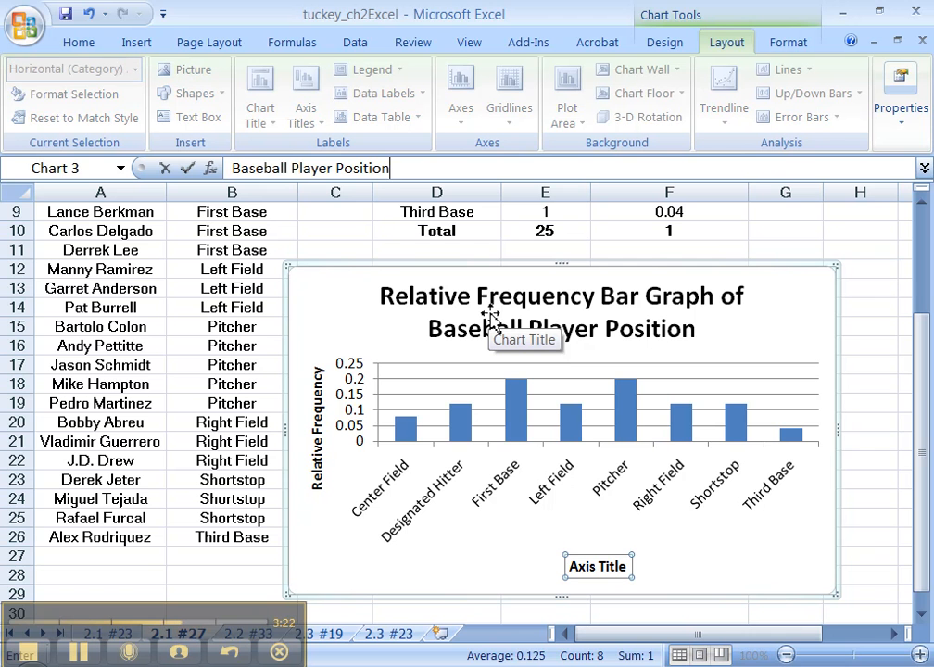
key(Return)
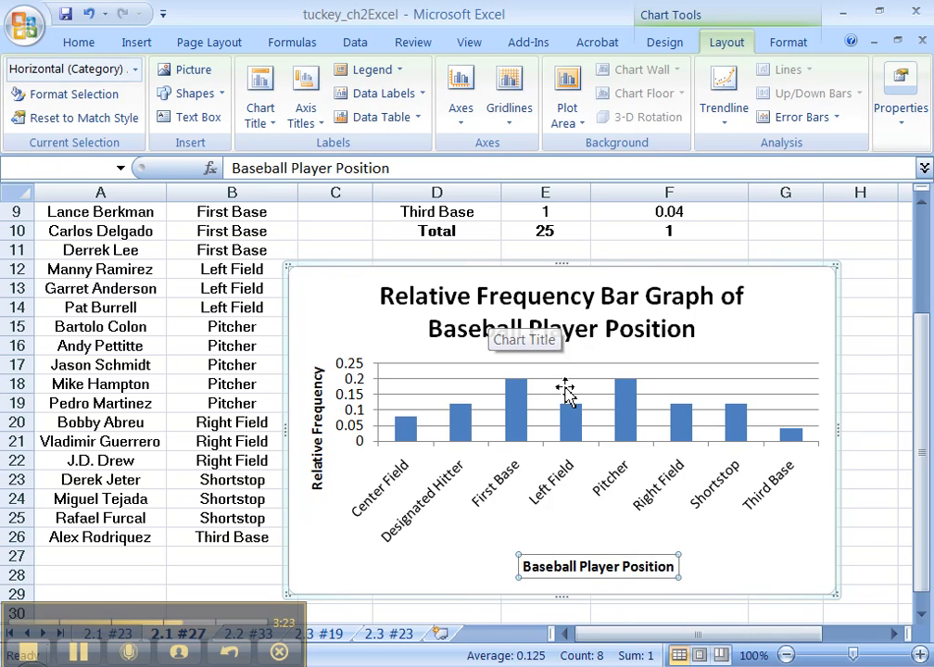
click(749, 554)
scroll(748, 554, up, 1)
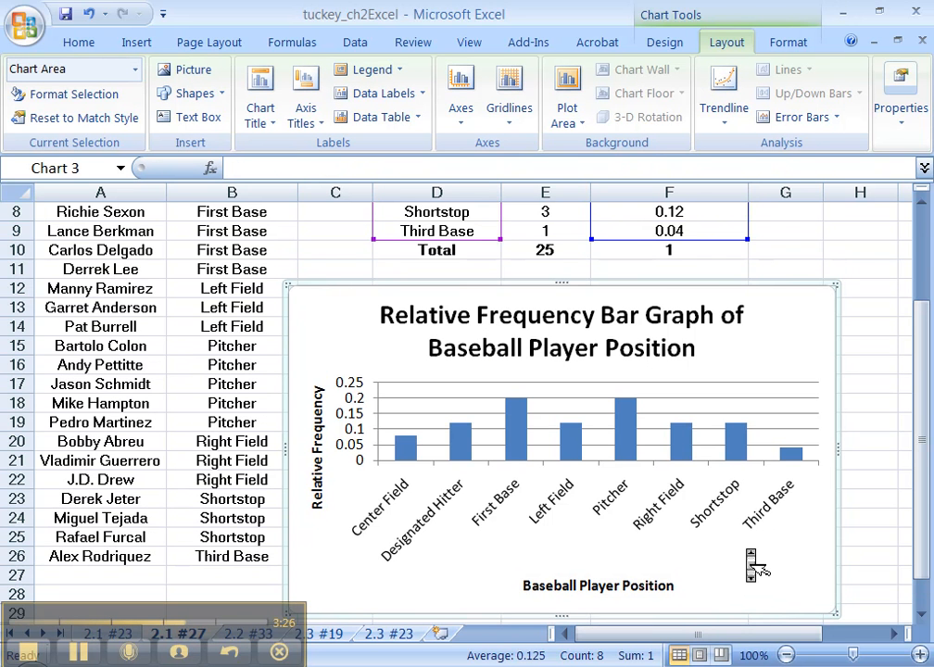